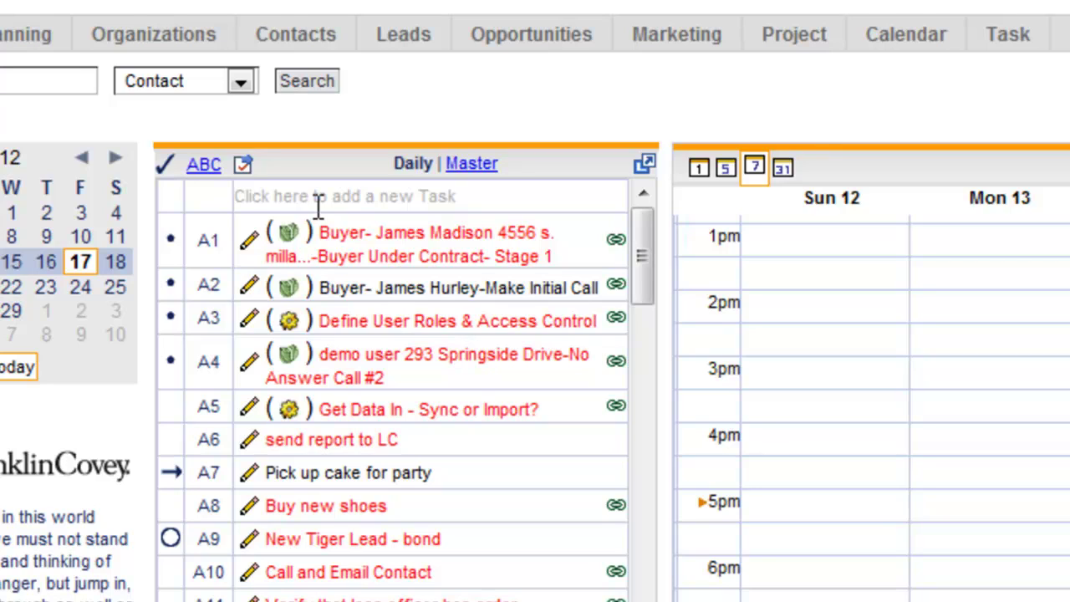
- Open a blank new-opportunity form and look at its Sales Process choices
mouse_move(540, 45)
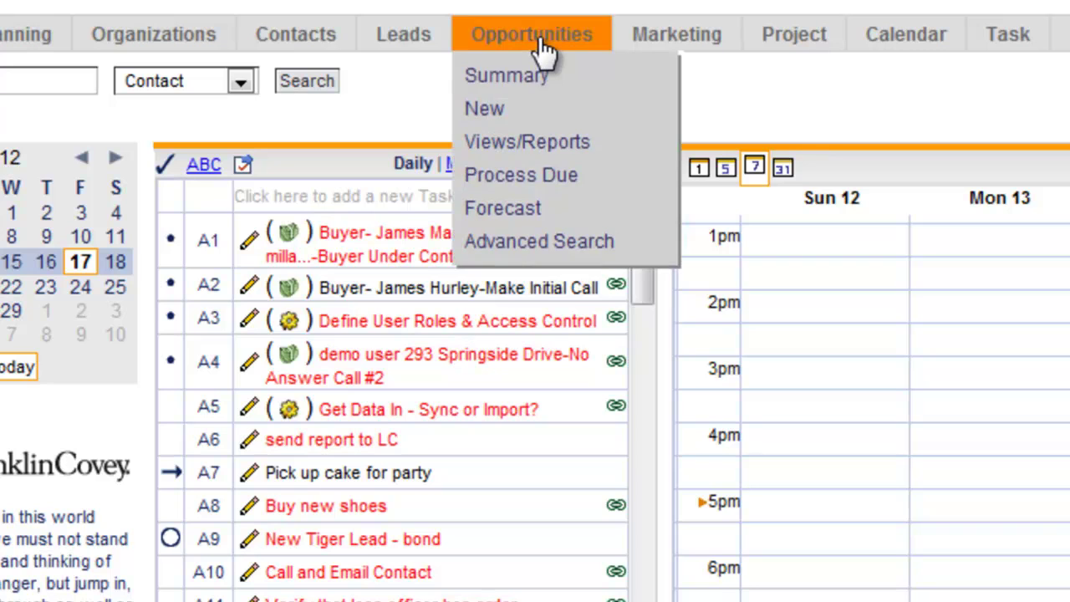
click(510, 117)
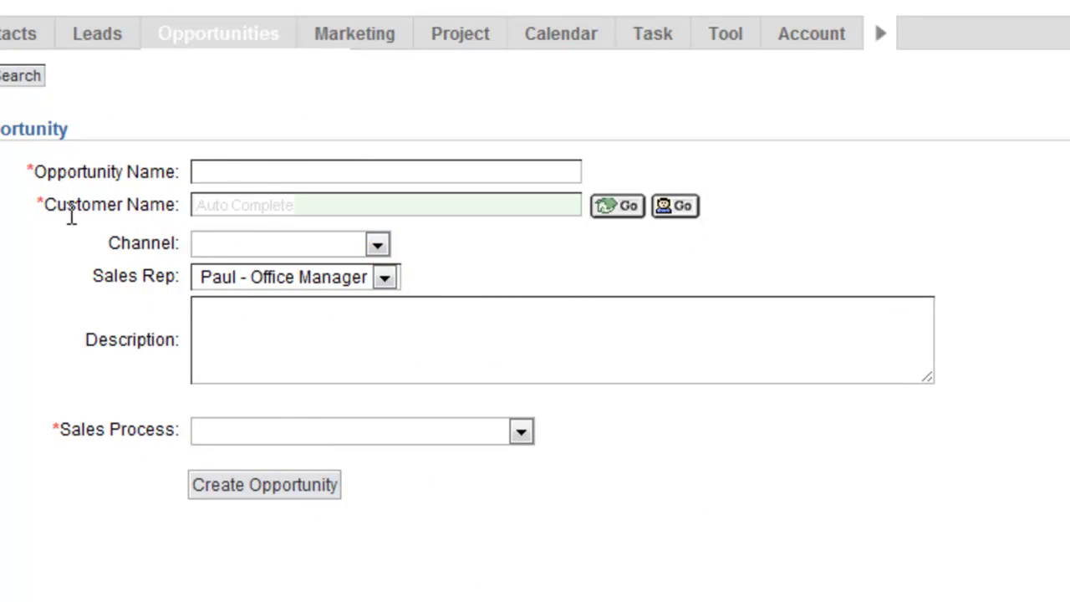
click(273, 435)
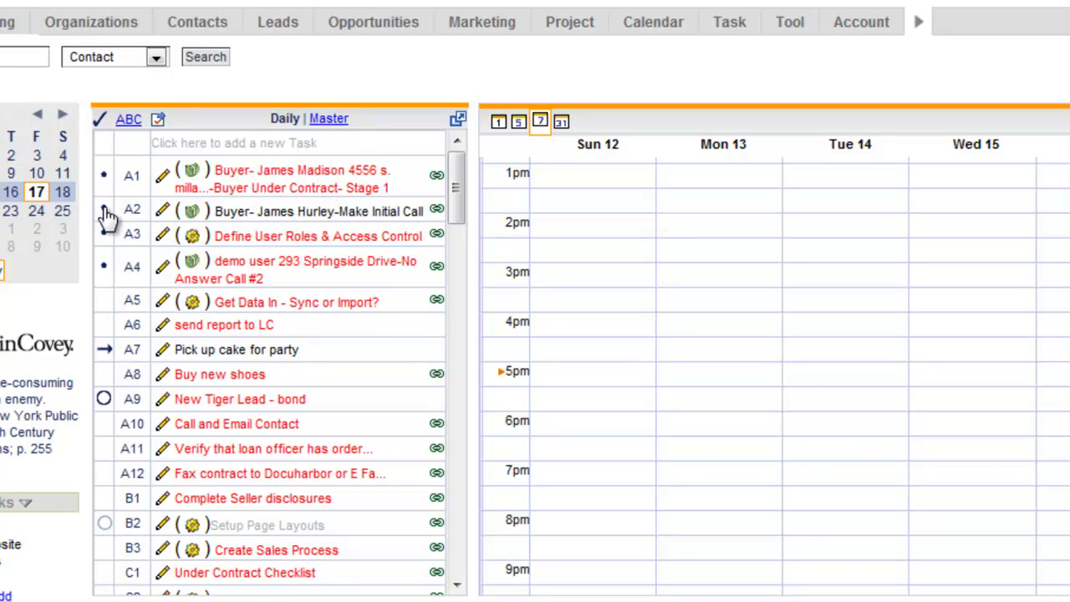
- Mark the daily task "send report to LC" as completed and check its place in the task list
click(104, 326)
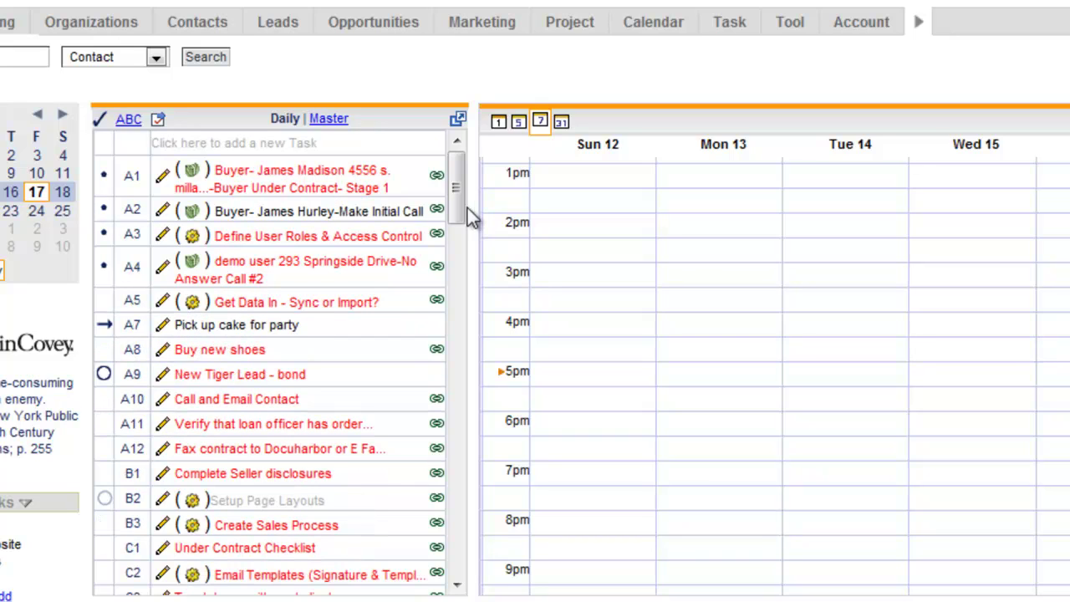
drag(461, 210, 457, 456)
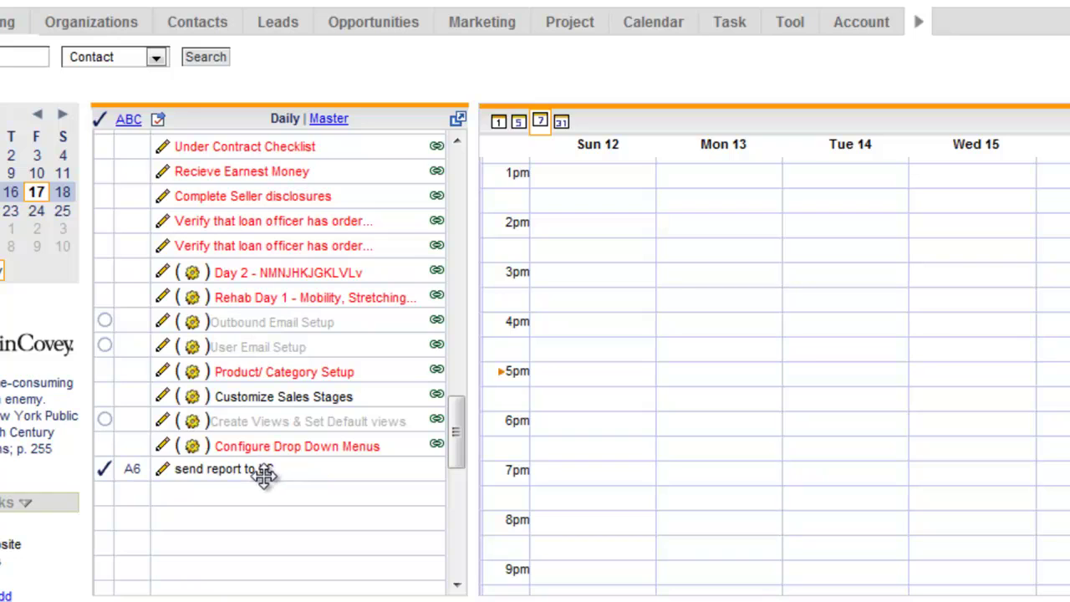
drag(455, 427, 454, 178)
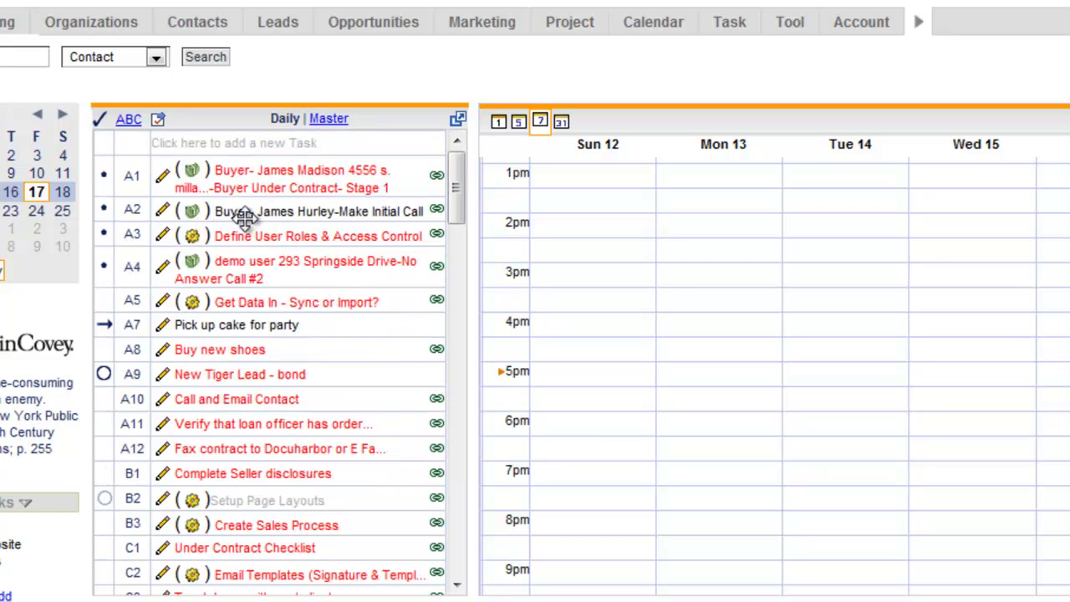
- Open the process step behind the A2 buyer task "Make Initial Call" and choose "Appointment set" as its result
click(105, 210)
click(143, 226)
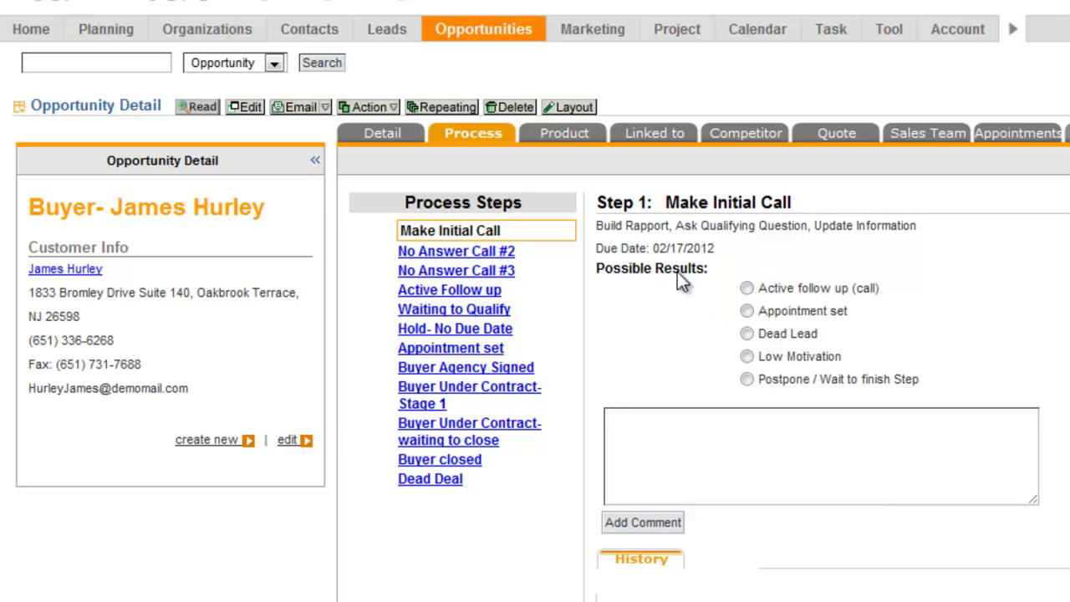
click(747, 310)
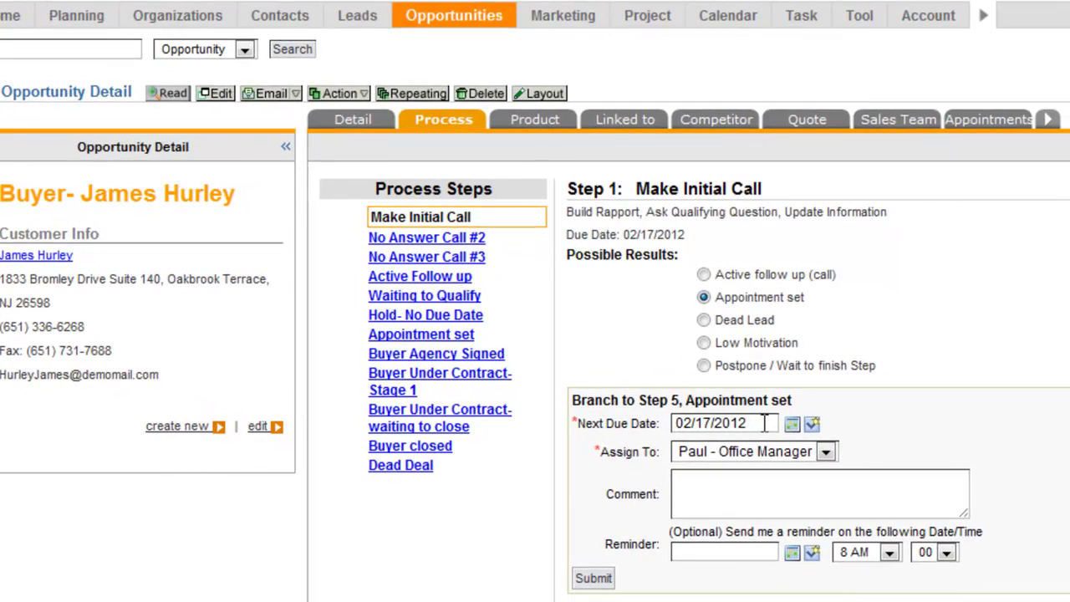
- Set the next due date to 4 days out (02/21/2012), leave the comment empty and submit the branch to the Appointment set step
click(811, 424)
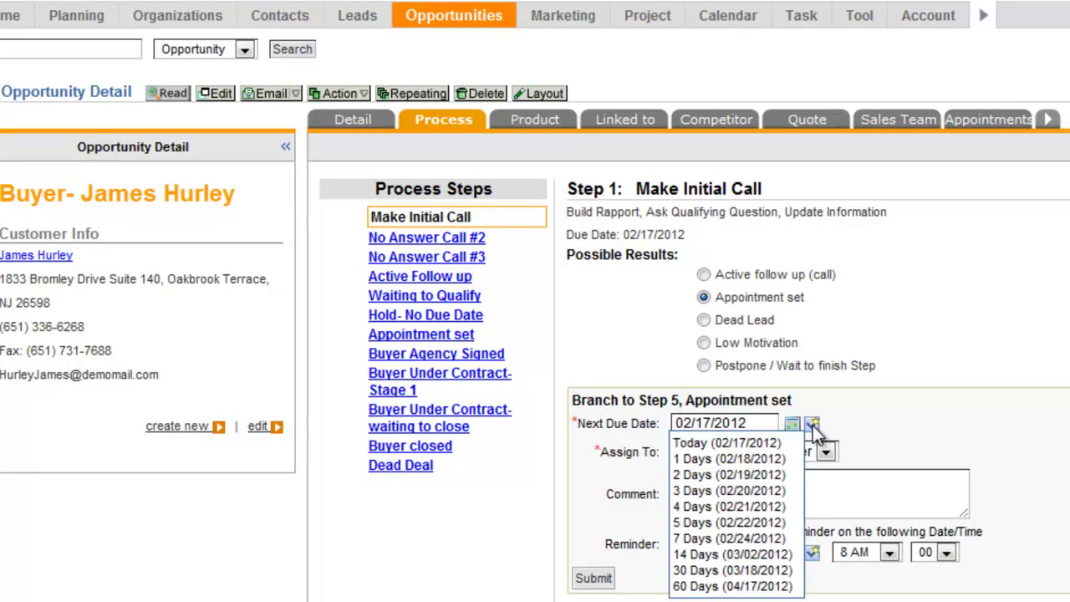
click(713, 506)
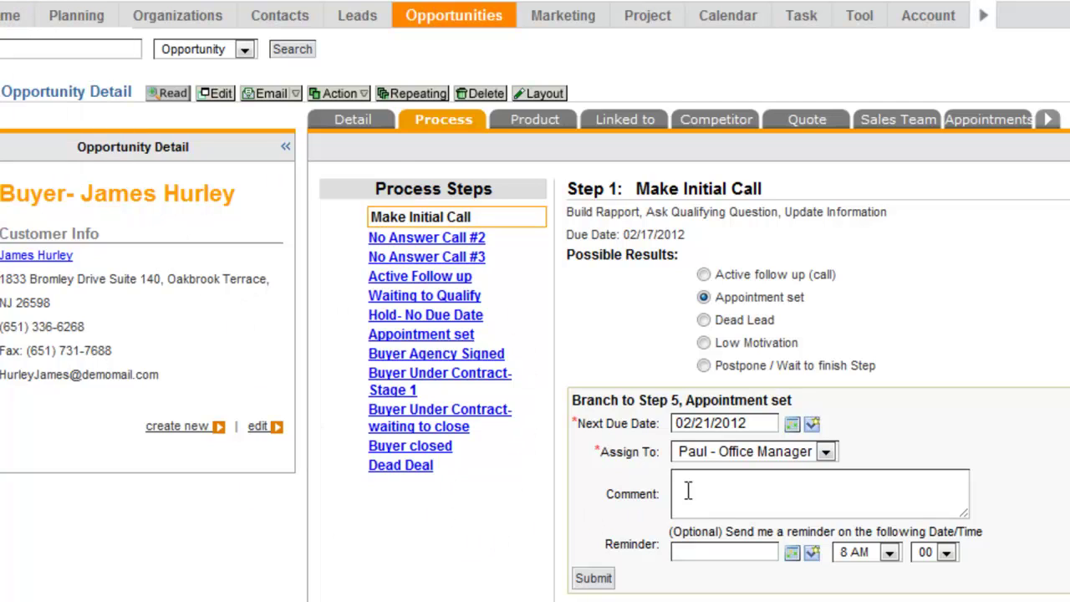
double_click(825, 452)
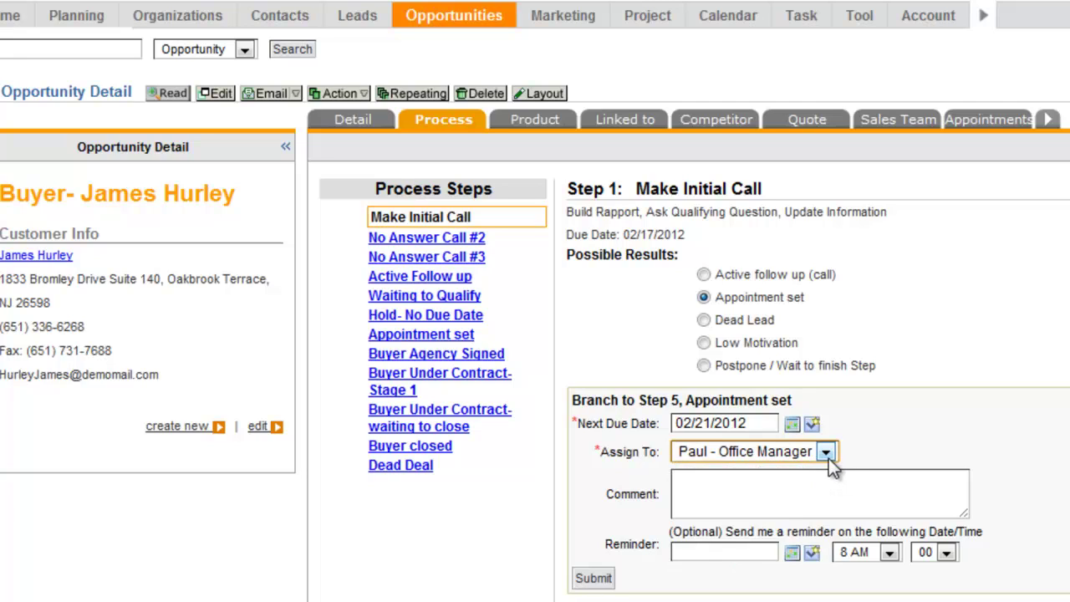
click(780, 490)
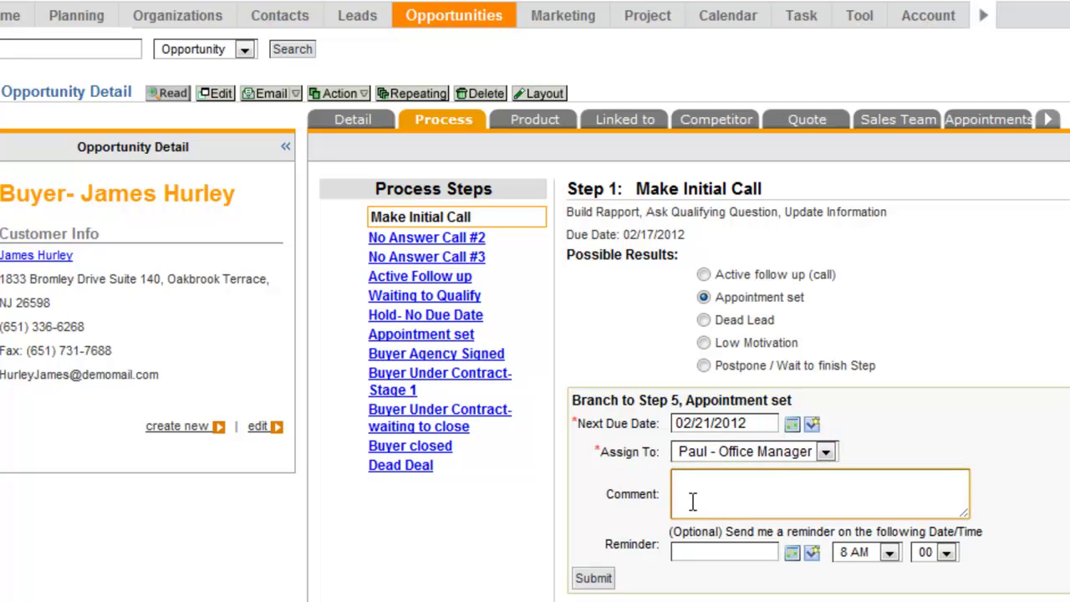
click(592, 578)
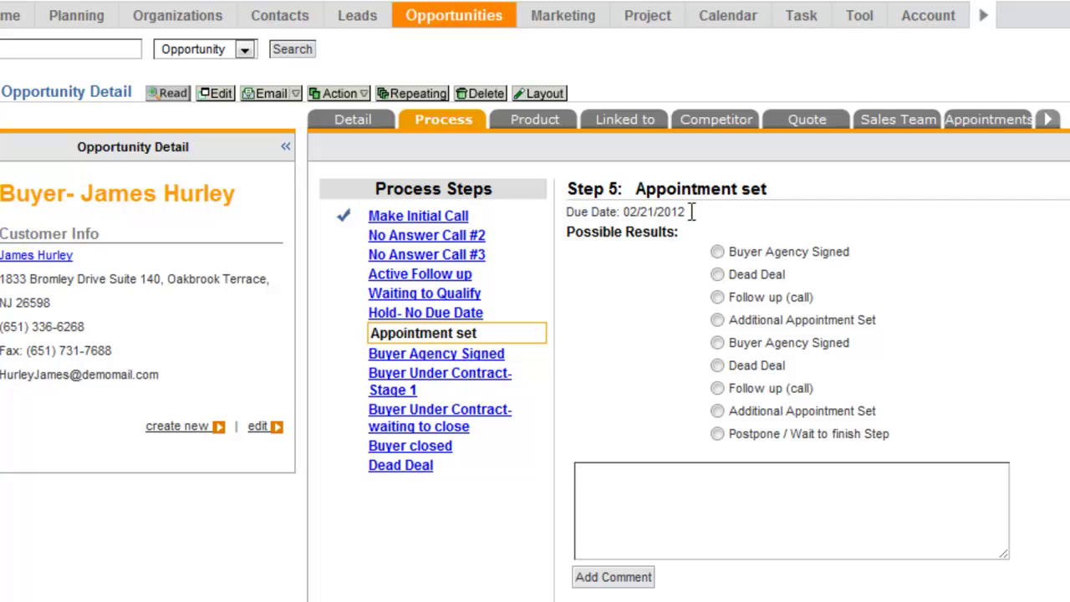
- Review the process history, the current process step and the activity history in the opportunity's details
scroll(668, 285, down, 3)
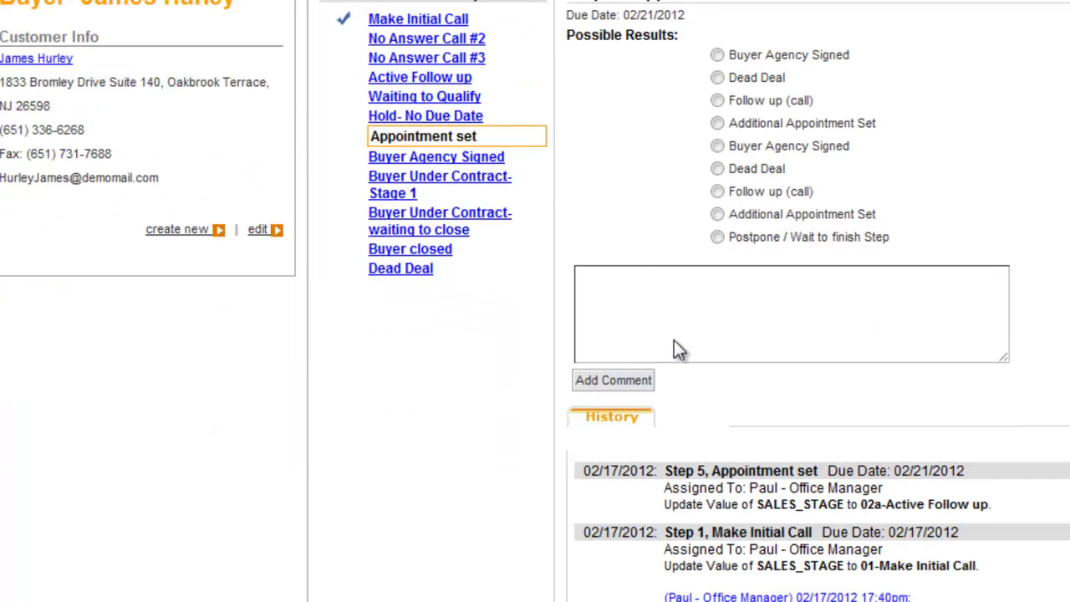
scroll(911, 471, up, 3)
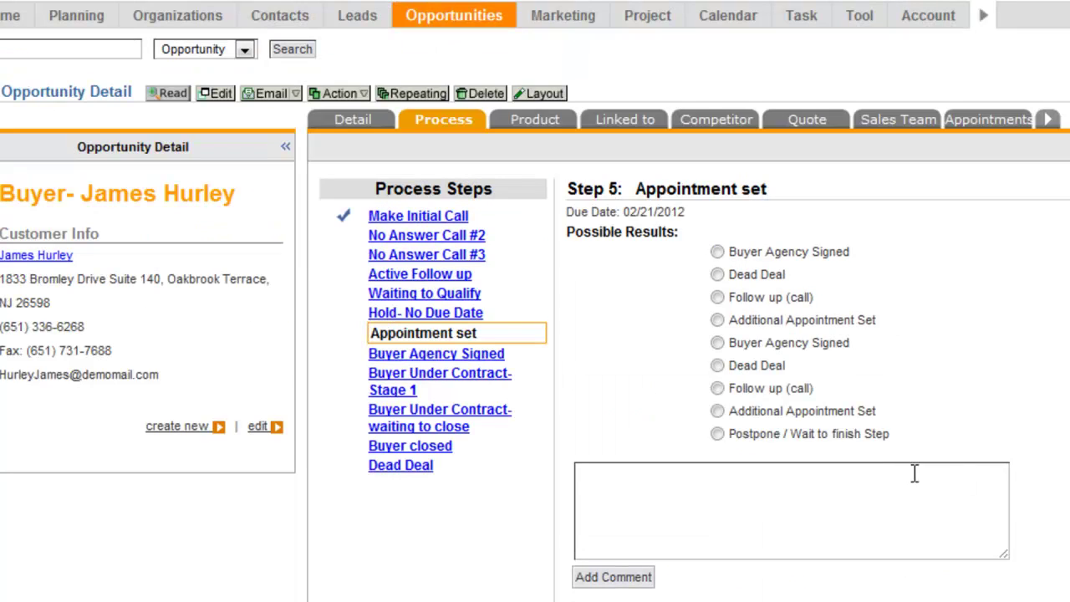
click(351, 126)
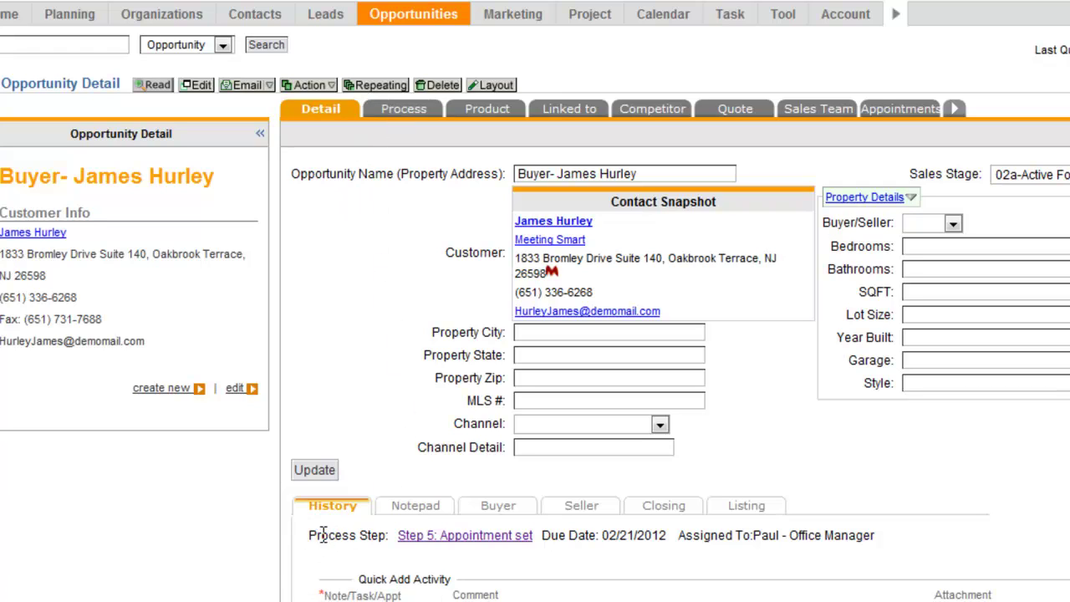
drag(309, 535, 378, 535)
scroll(384, 527, down, 1)
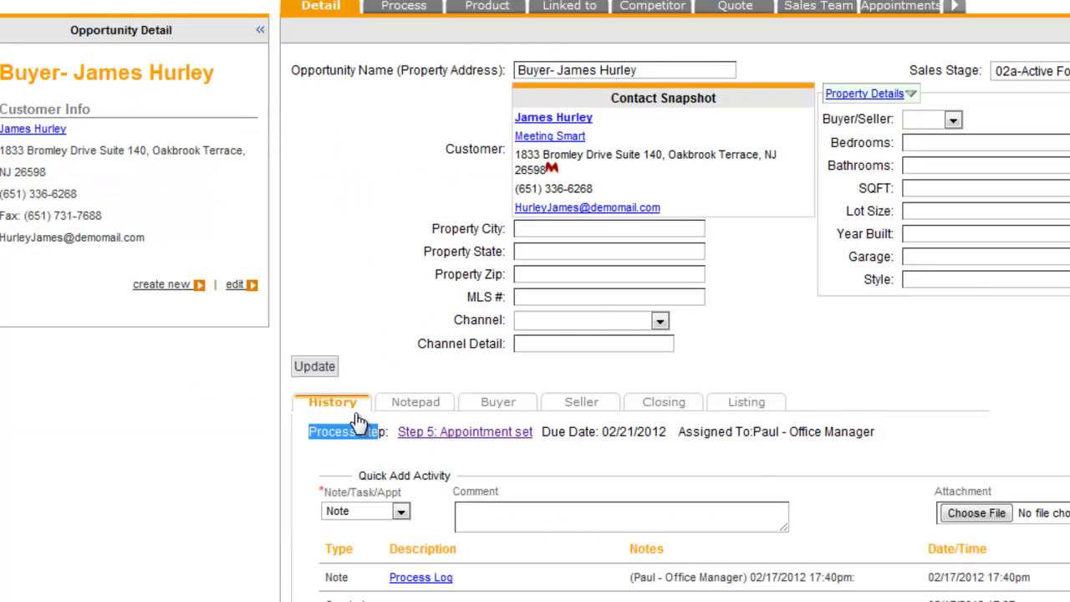
scroll(359, 422, down, 1)
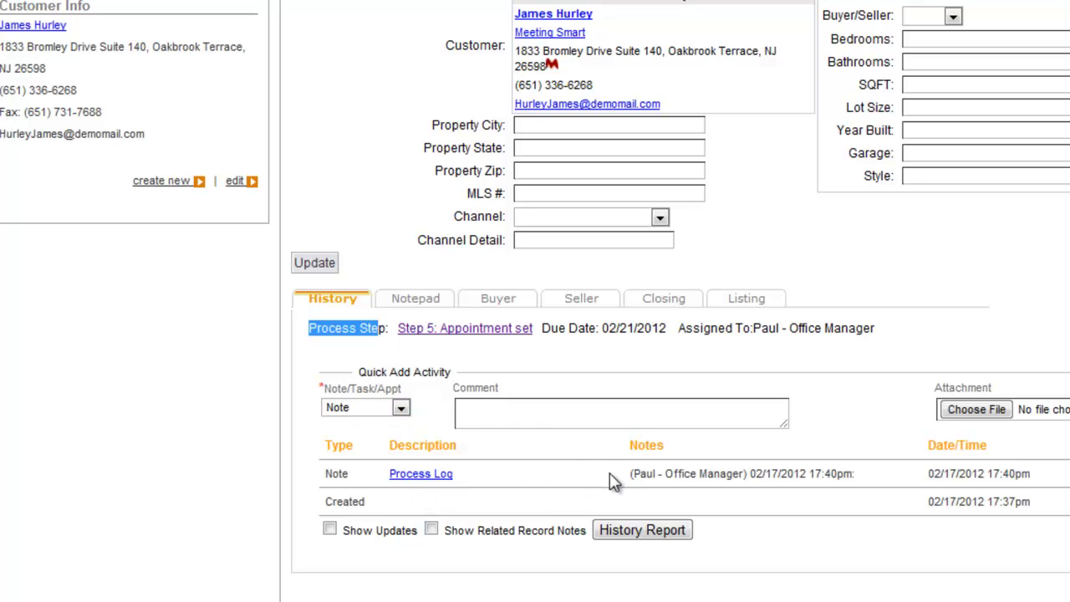
click(419, 349)
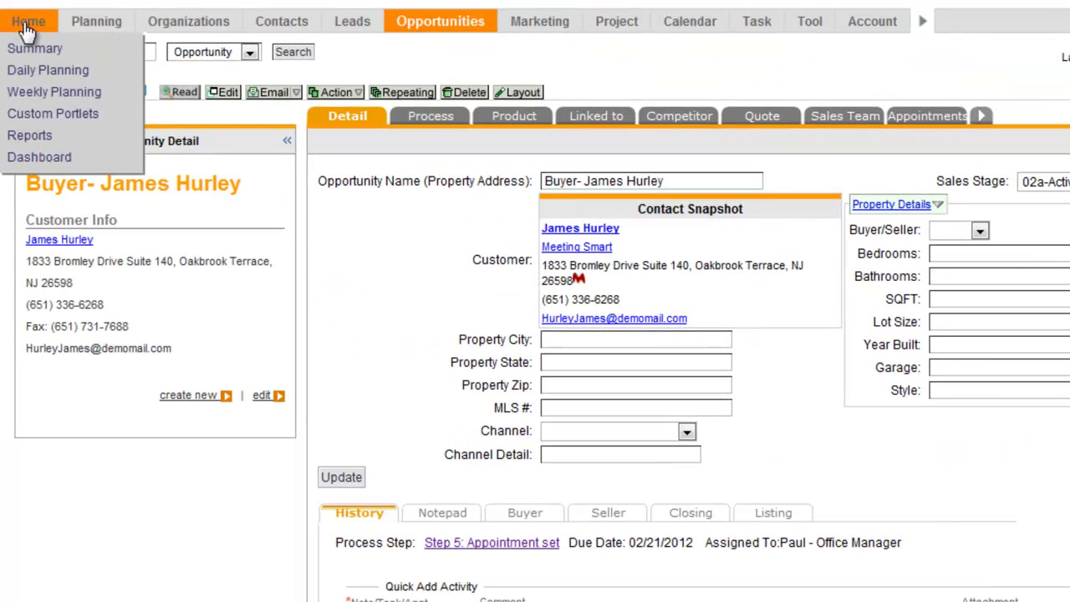
- Return to the home page, show the tasks for February 21 and open the buyer's Appointment set process step
click(25, 25)
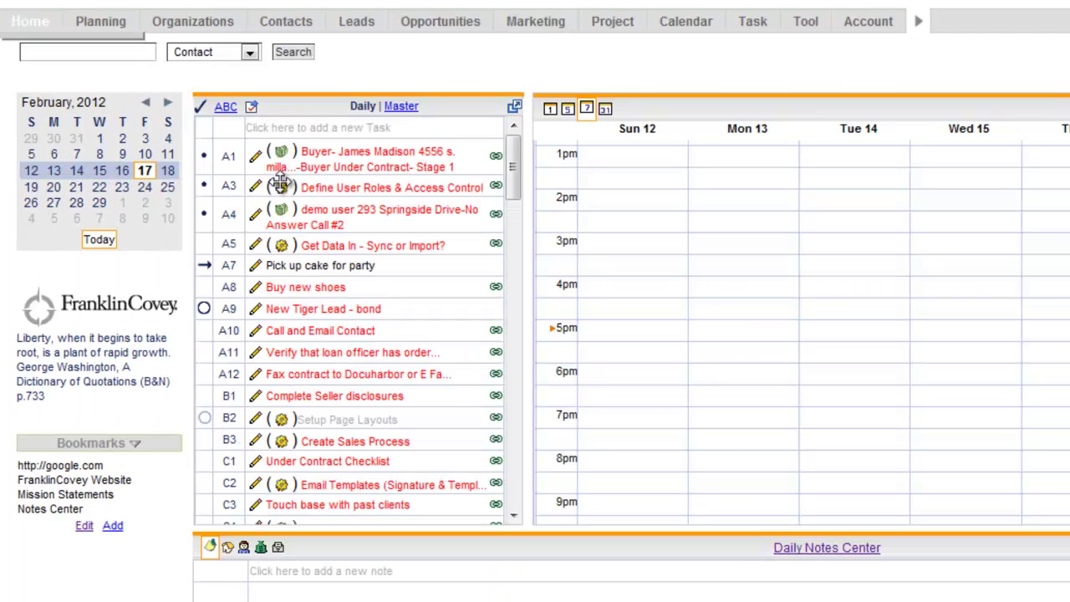
click(76, 188)
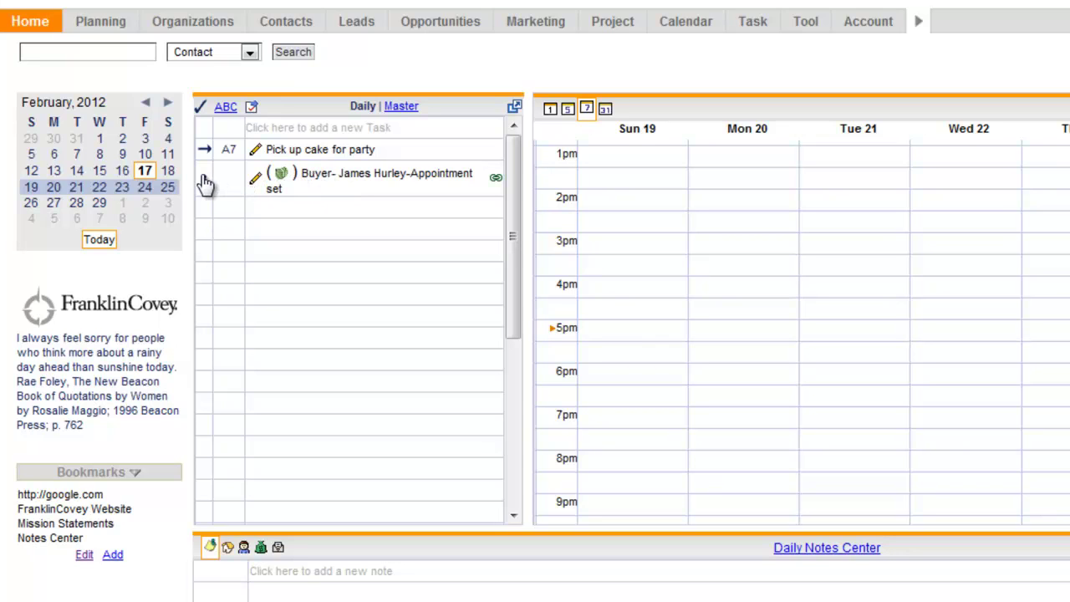
click(269, 177)
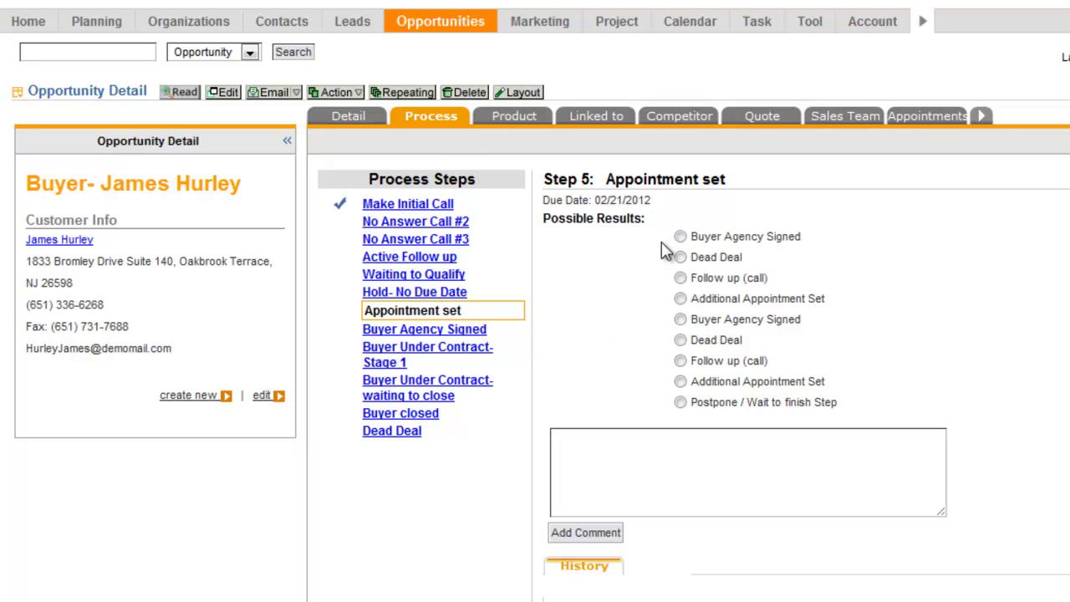
- Postpone the Appointment set step by submitting a next due date 3 days out (02/20/2012), and check the process history
click(680, 402)
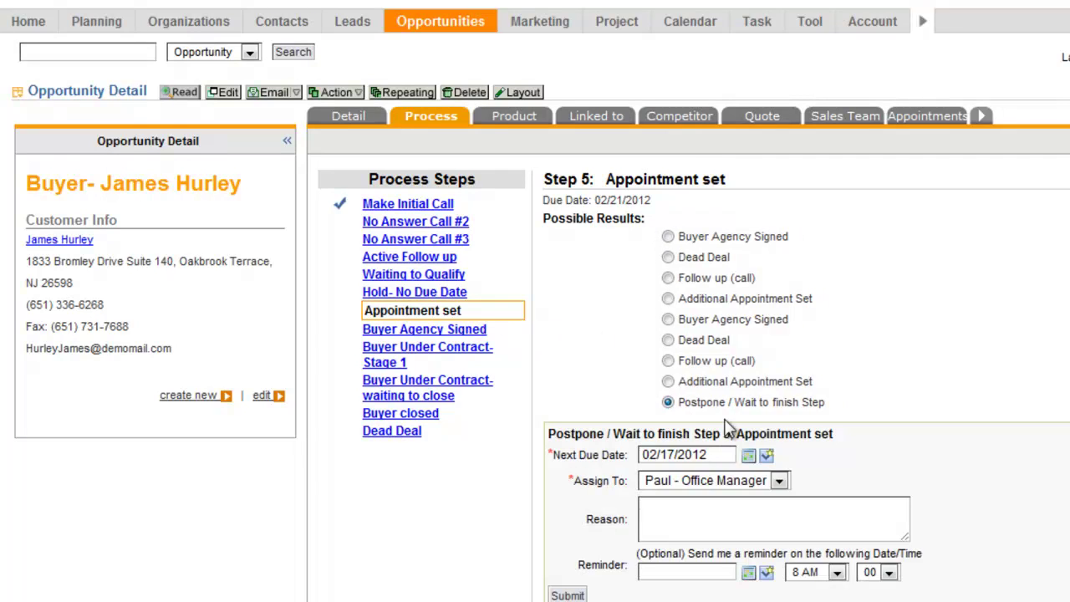
scroll(812, 404, down, 1)
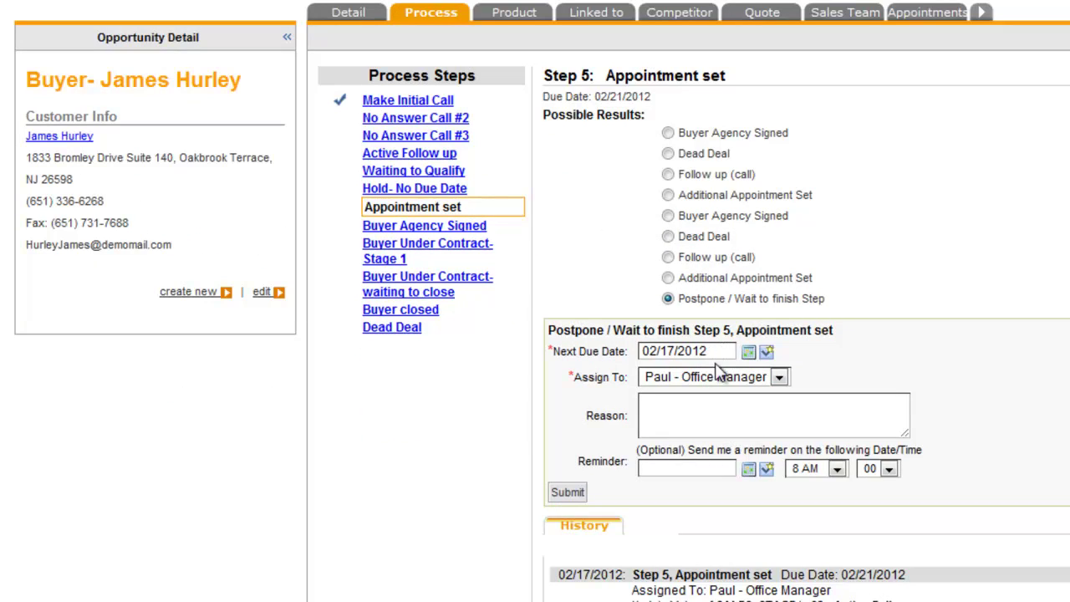
click(766, 352)
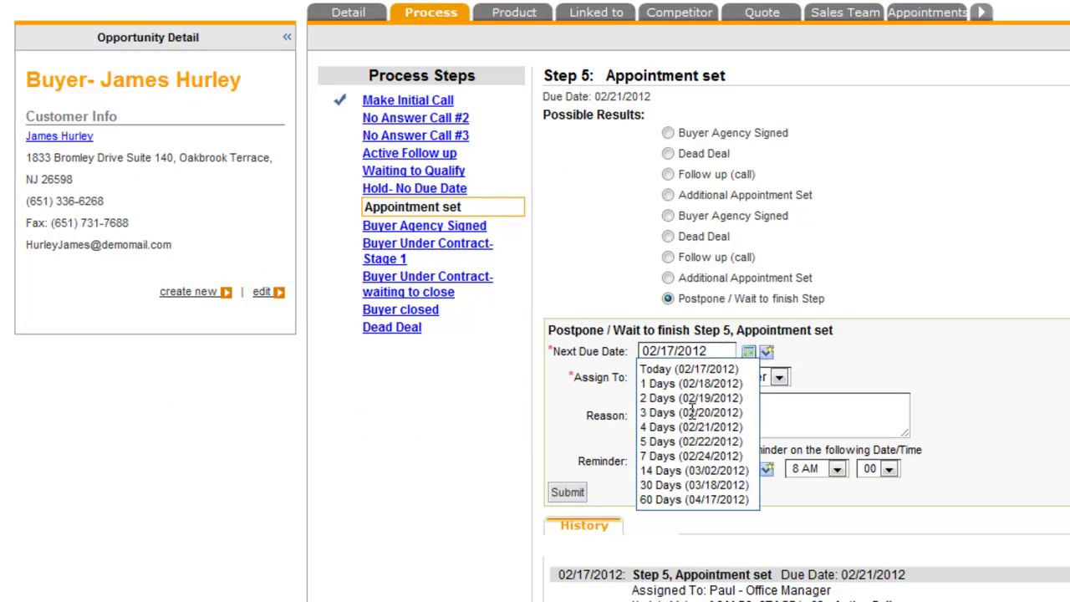
click(694, 411)
click(581, 493)
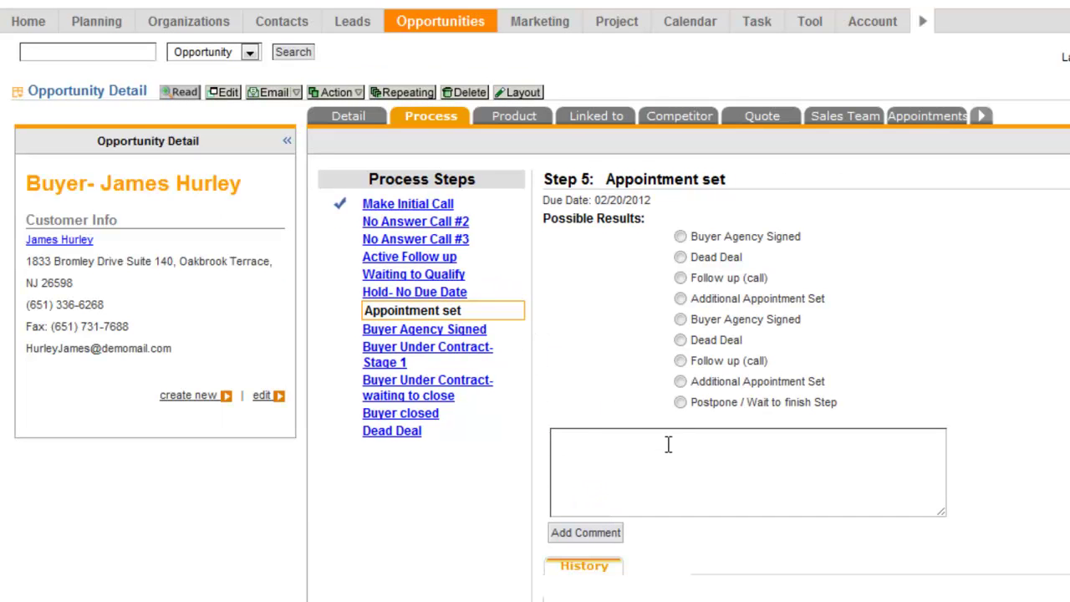
scroll(659, 420, down, 3)
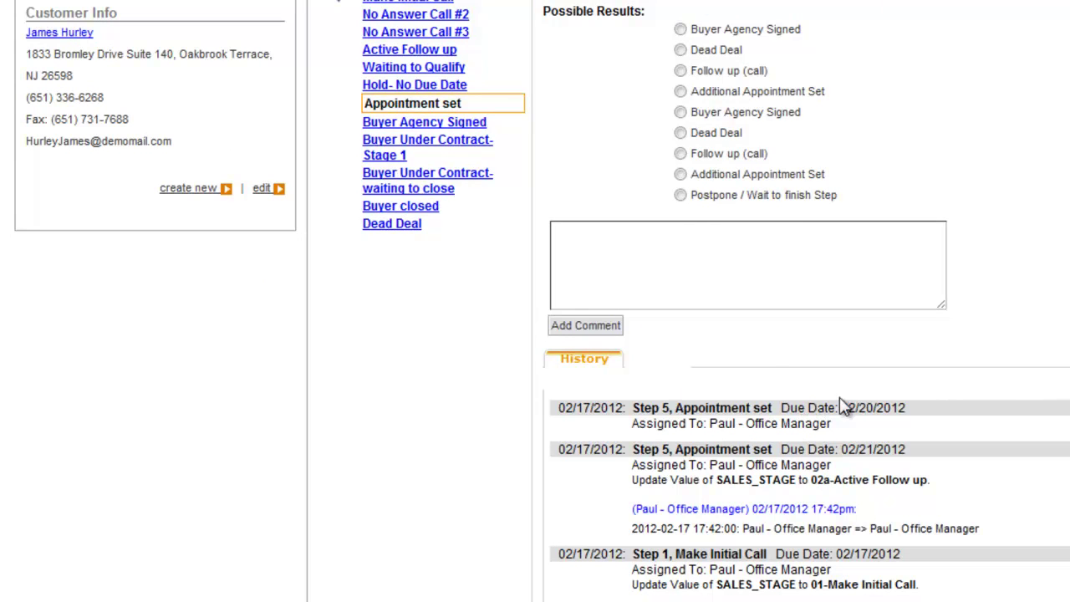
scroll(662, 289, up, 2)
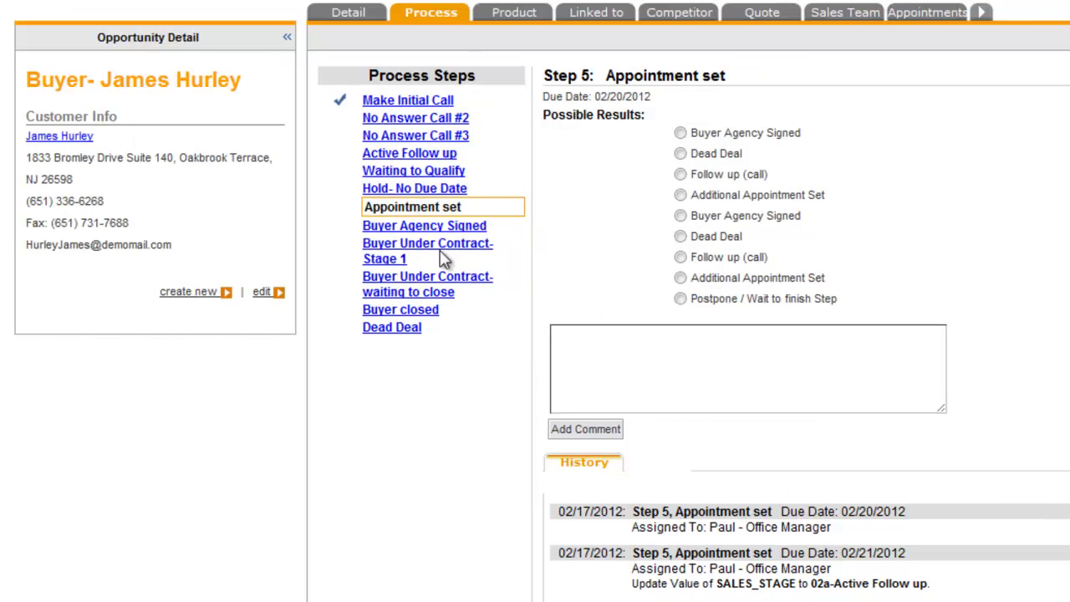
- Branch the process to the Active Follow up step with a next due date of 02/20/2012, submit it and return to the home page
click(389, 153)
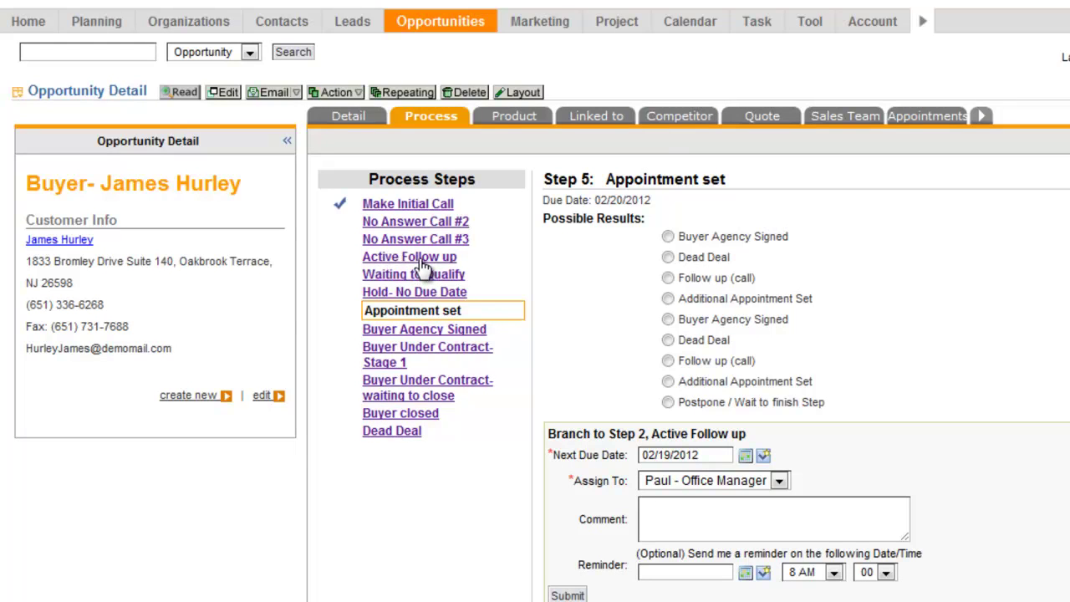
click(763, 454)
click(678, 516)
click(568, 595)
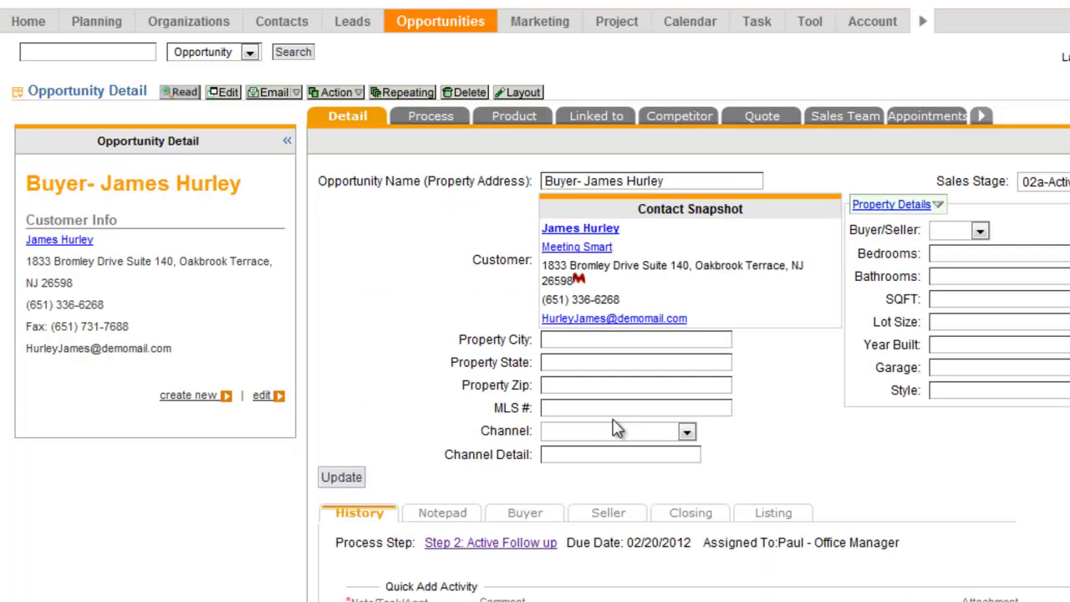
click(20, 30)
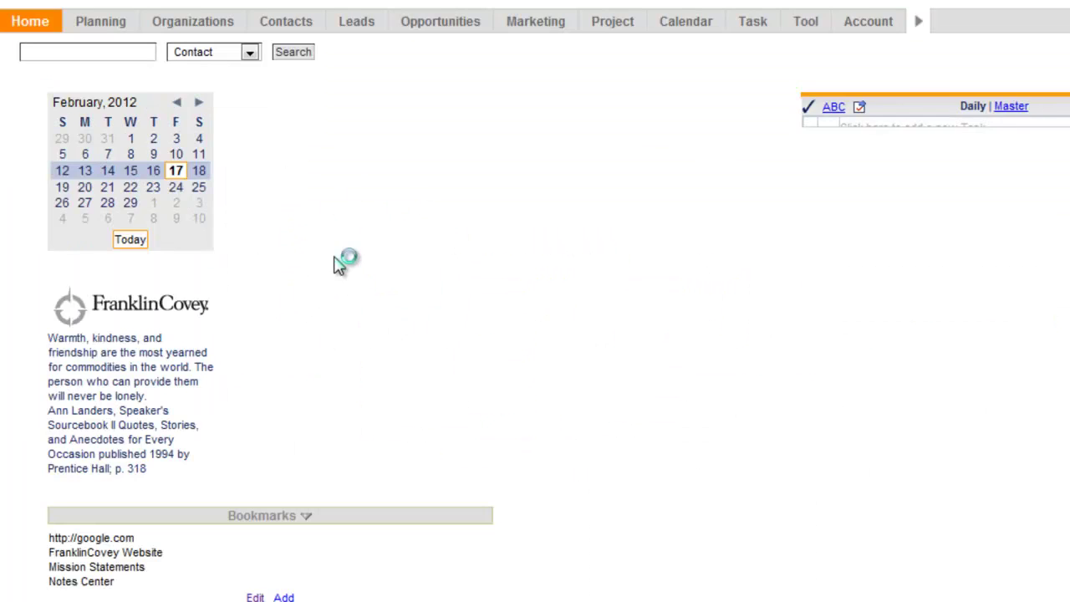